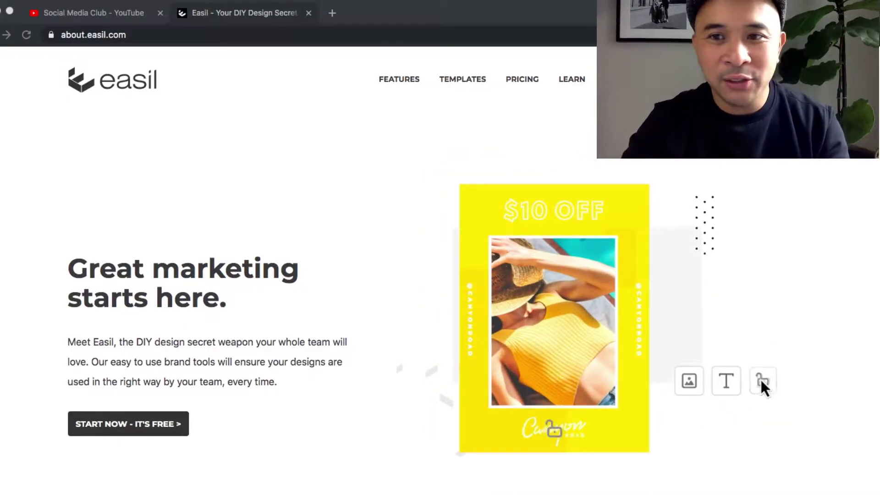
Step: Scroll the Easil homepage down to the Brand Kit, Brand Restrictions and custom font features
{"action": "scroll", "coordinate": [440, 275], "scroll_direction": "down", "scroll_amount": 7}
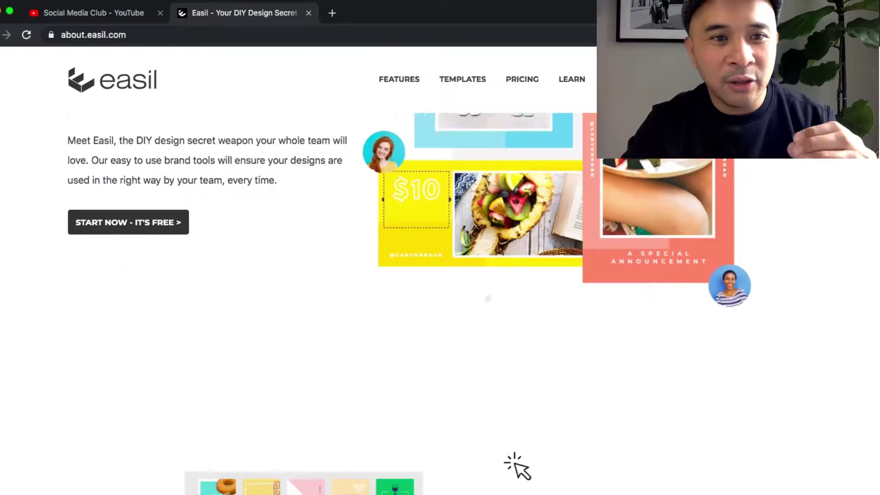
{"action": "scroll", "coordinate": [440, 275], "scroll_direction": "down", "scroll_amount": 7}
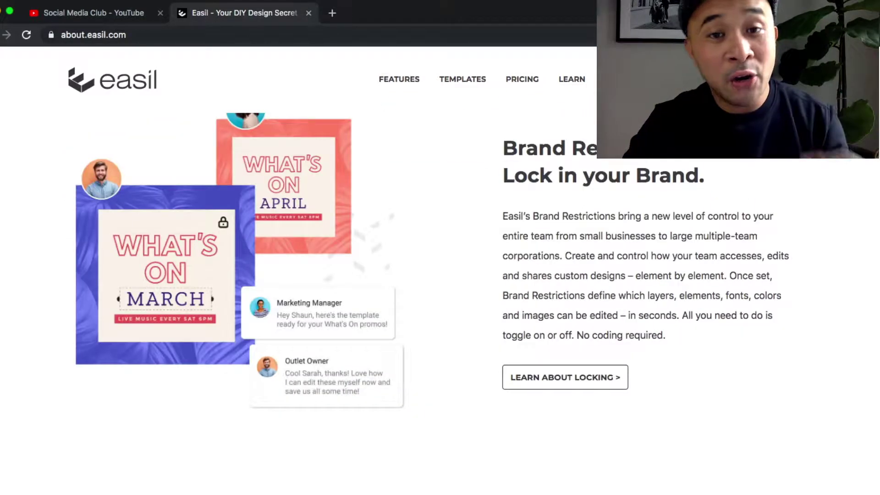
{"action": "scroll", "coordinate": [440, 275], "scroll_direction": "down", "scroll_amount": 7}
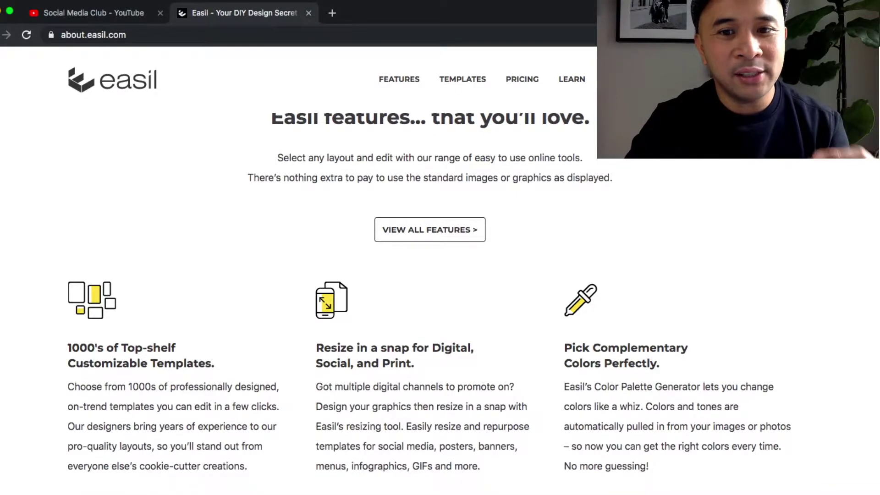
{"action": "scroll", "coordinate": [440, 275], "scroll_direction": "down", "scroll_amount": 7}
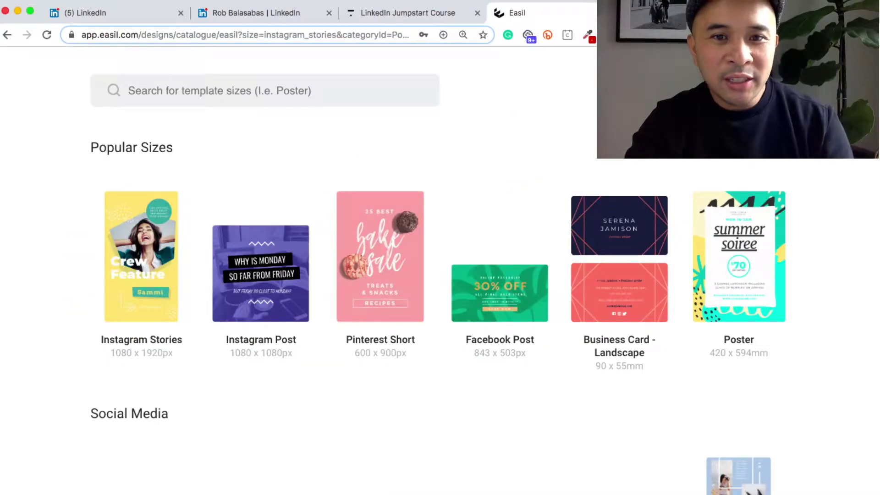
Step: Scroll the design catalogue past Social Media, Large Format, Digital Screens and Adverts to Documents formats
{"action": "scroll", "coordinate": [440, 275], "scroll_direction": "down", "scroll_amount": 6}
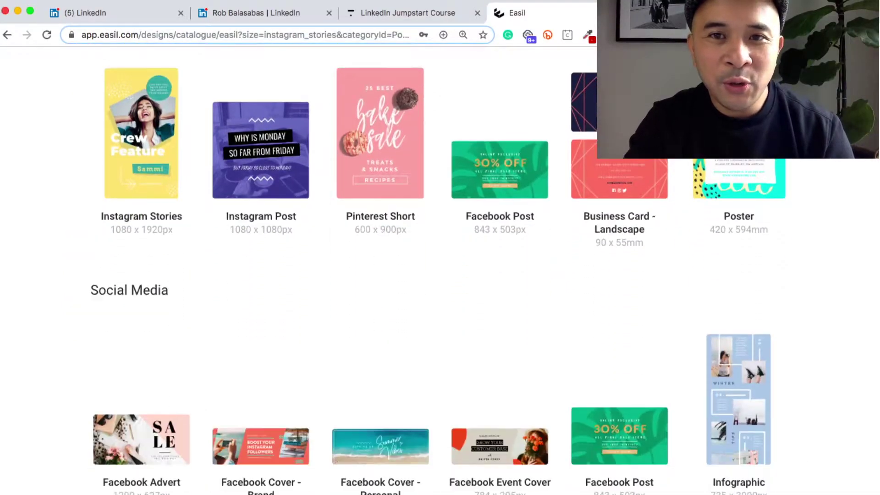
{"action": "scroll", "coordinate": [440, 270], "scroll_direction": "down", "scroll_amount": 4}
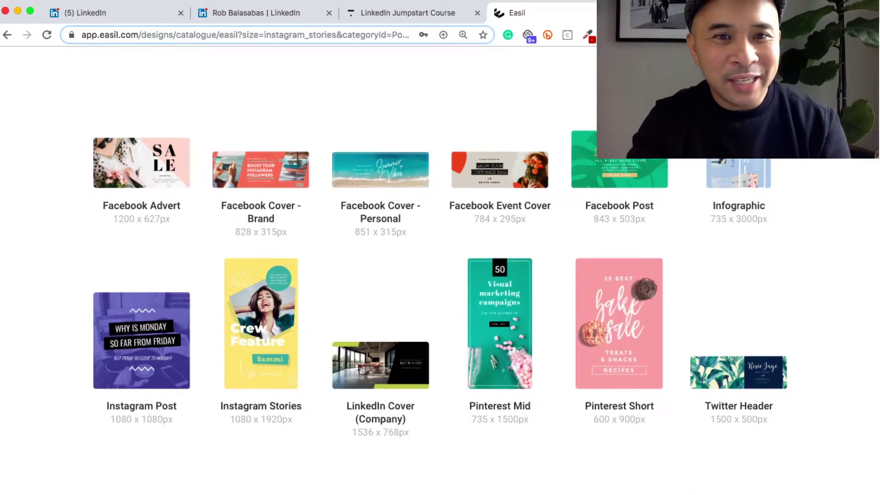
{"action": "scroll", "coordinate": [440, 275], "scroll_direction": "down", "scroll_amount": 10}
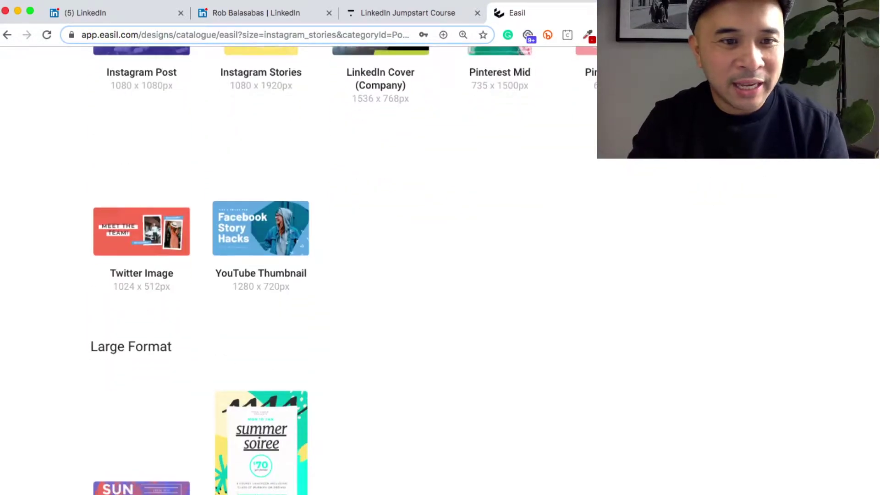
{"action": "scroll", "coordinate": [441, 275], "scroll_direction": "down", "scroll_amount": 7}
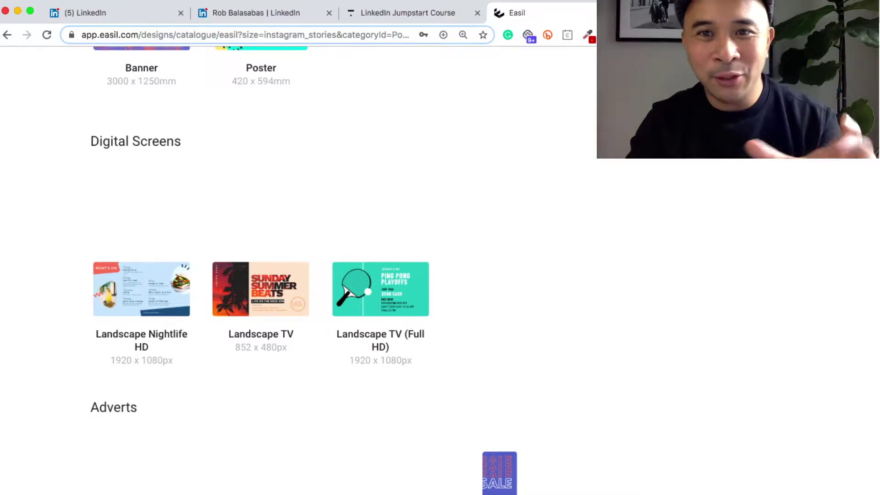
{"action": "scroll", "coordinate": [440, 275], "scroll_direction": "down", "scroll_amount": 7}
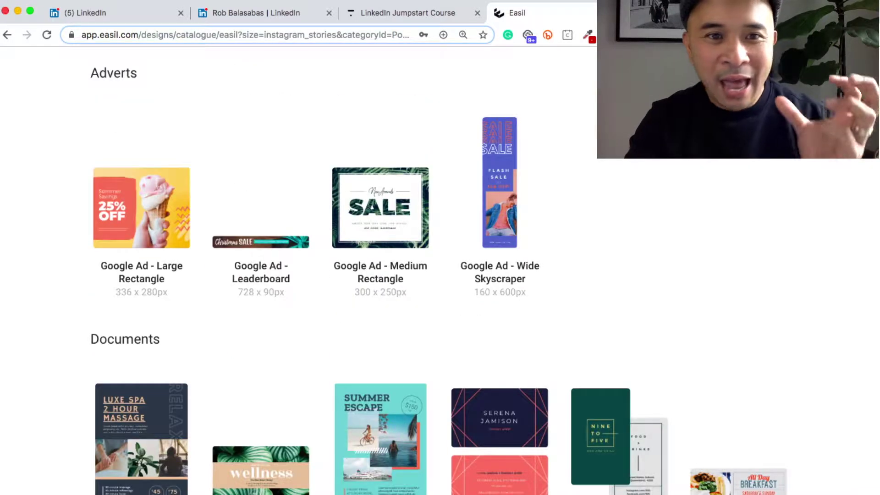
{"action": "scroll", "coordinate": [440, 275], "scroll_direction": "down", "scroll_amount": 5}
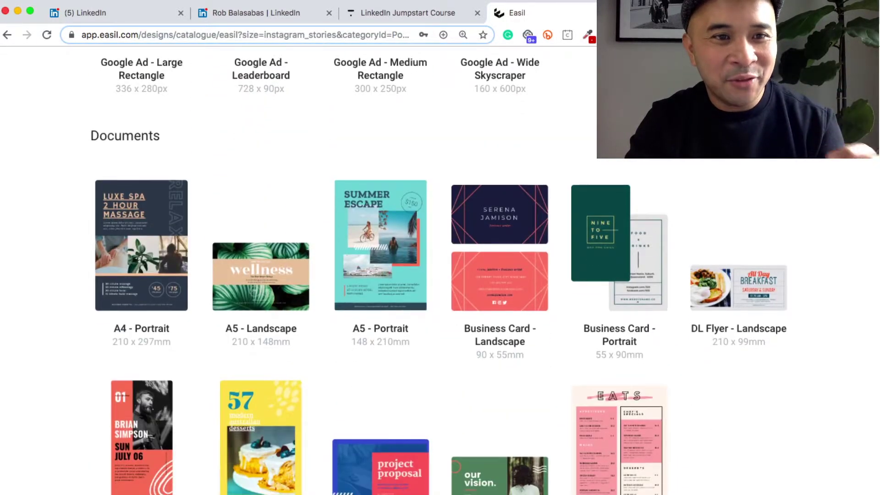
{"action": "scroll", "coordinate": [440, 275], "scroll_direction": "down", "scroll_amount": 1}
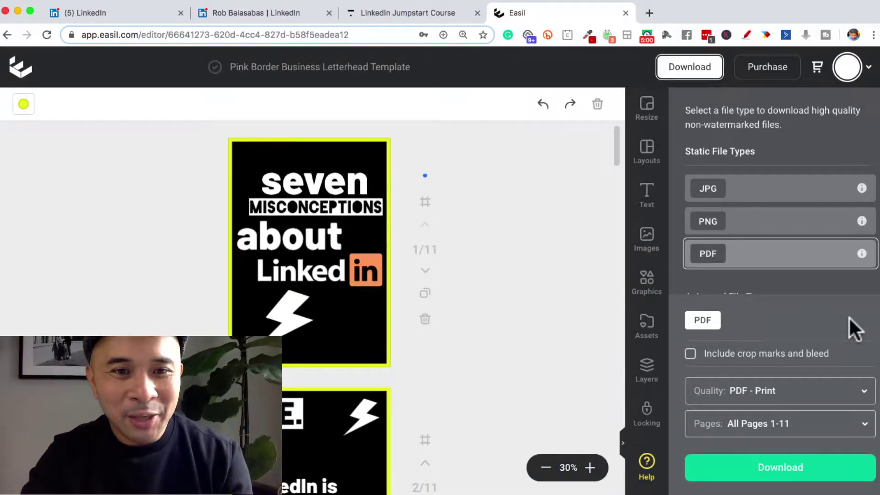
Step: Scroll through the carousel pages from the cover to the 'Exciting Milestones This Week' page
{"action": "scroll", "coordinate": [310, 308], "scroll_direction": "down", "scroll_amount": 14}
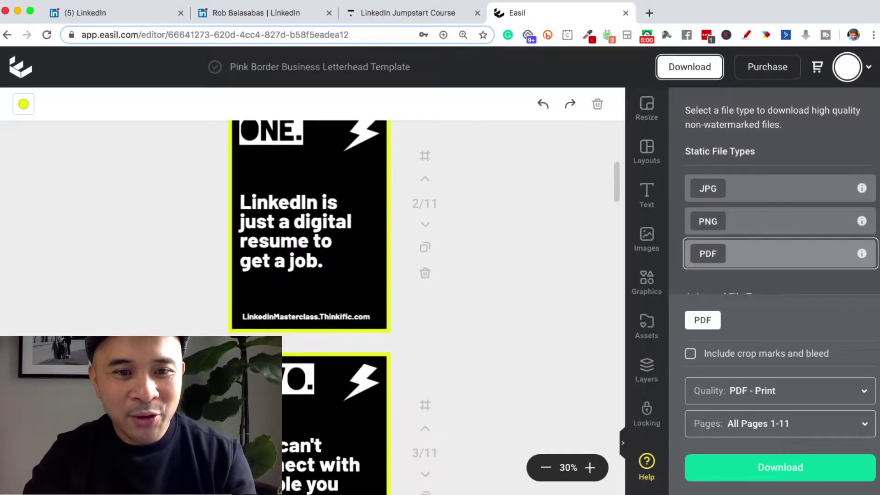
{"action": "scroll", "coordinate": [309, 307], "scroll_direction": "down", "scroll_amount": 18}
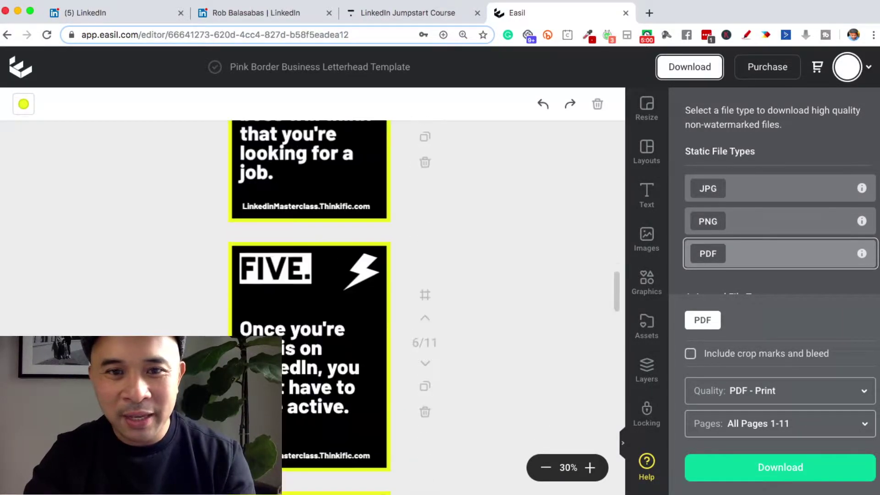
{"action": "scroll", "coordinate": [310, 307], "scroll_direction": "down", "scroll_amount": 12}
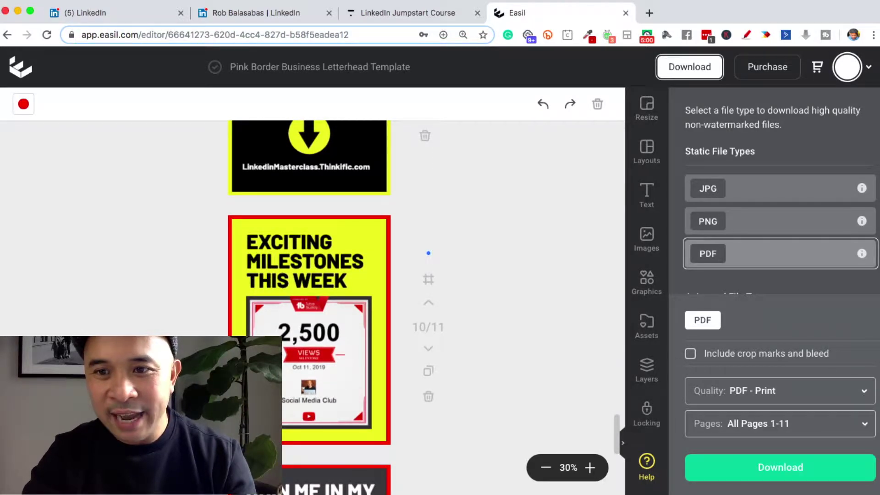
Step: Bring up the download options and choose PDF as the format
{"action": "left_click", "coordinate": [690, 67]}
{"action": "left_click", "coordinate": [690, 67]}
{"action": "left_click", "coordinate": [709, 253]}
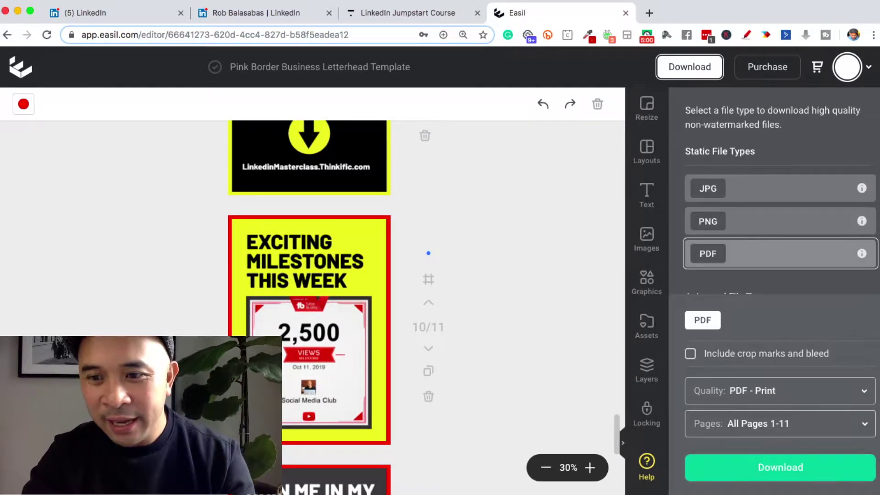
Step: Open the Pages list and tick pages 1 through 4 for export
{"action": "left_click", "coordinate": [779, 423]}
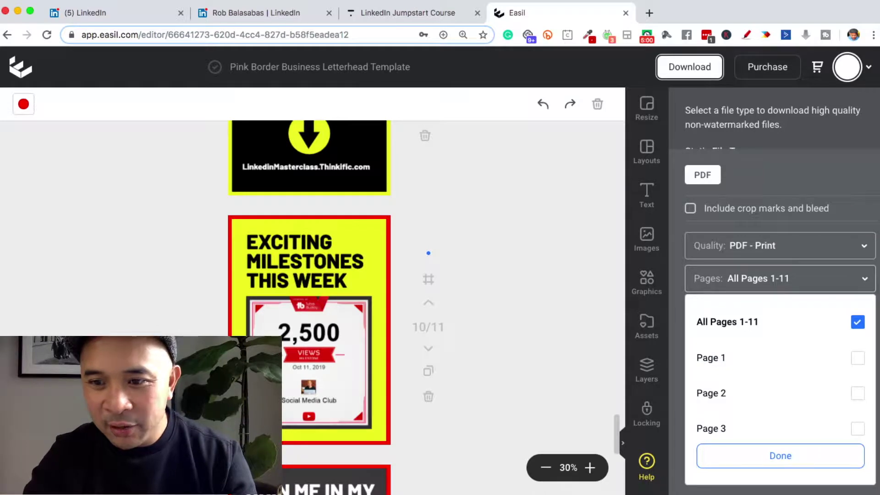
{"action": "left_click", "coordinate": [858, 358]}
{"action": "left_click", "coordinate": [858, 393]}
{"action": "left_click", "coordinate": [858, 429]}
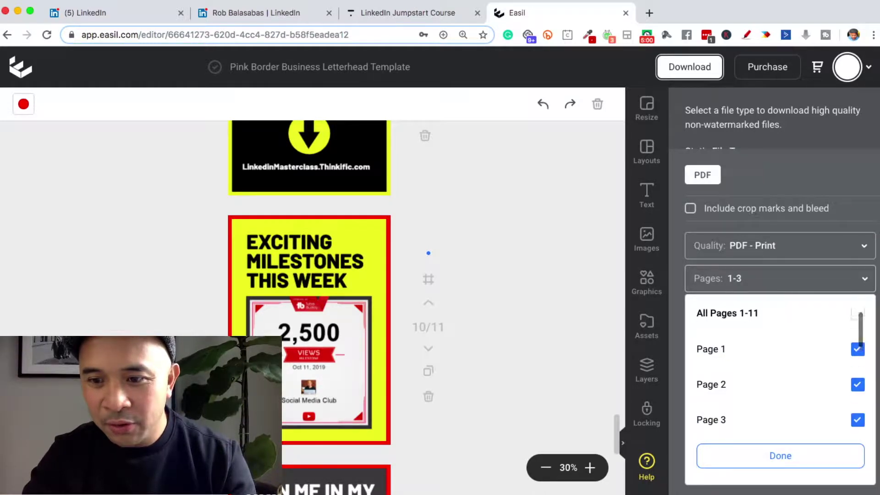
{"action": "scroll", "coordinate": [779, 367], "scroll_direction": "down", "scroll_amount": 4}
{"action": "scroll", "coordinate": [779, 367], "scroll_direction": "up", "scroll_amount": 1}
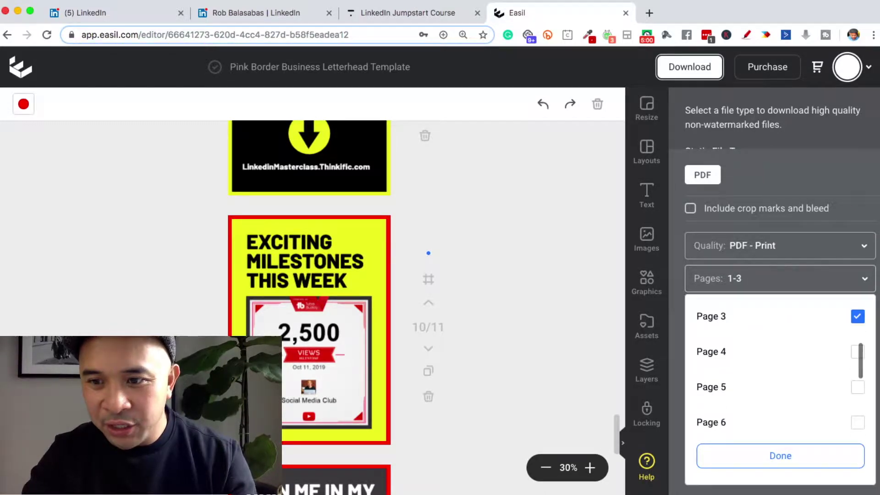
{"action": "scroll", "coordinate": [779, 367], "scroll_direction": "up", "scroll_amount": 3}
{"action": "scroll", "coordinate": [779, 367], "scroll_direction": "down", "scroll_amount": 1}
{"action": "left_click", "coordinate": [857, 419]}
Step: Tick pages 5 through 9 and confirm the page selection
{"action": "scroll", "coordinate": [779, 367], "scroll_direction": "down", "scroll_amount": 2}
{"action": "left_click", "coordinate": [858, 382]}
{"action": "scroll", "coordinate": [780, 366], "scroll_direction": "down", "scroll_amount": 2}
{"action": "left_click", "coordinate": [857, 348]}
{"action": "left_click", "coordinate": [858, 374]}
{"action": "scroll", "coordinate": [780, 367], "scroll_direction": "down", "scroll_amount": 1}
{"action": "left_click", "coordinate": [857, 369]}
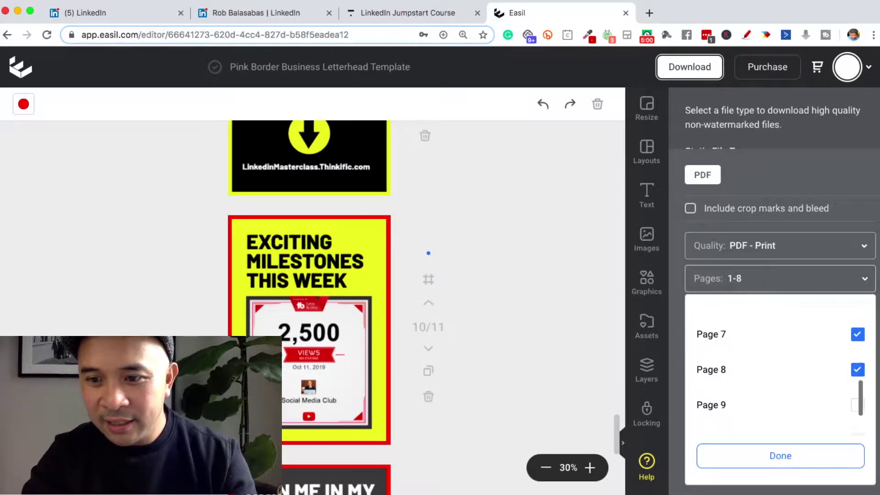
{"action": "scroll", "coordinate": [779, 366], "scroll_direction": "down", "scroll_amount": 1}
{"action": "left_click", "coordinate": [858, 395]}
{"action": "left_click", "coordinate": [780, 455]}
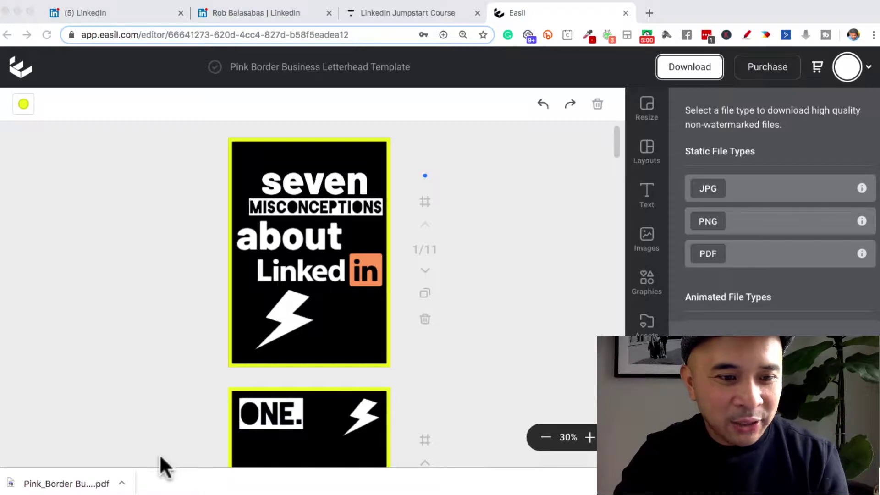
Step: Open the 9-page carousel PDF in Chrome, scroll and zoom out to check it, then switch to LinkedIn
{"action": "left_click", "coordinate": [66, 484]}
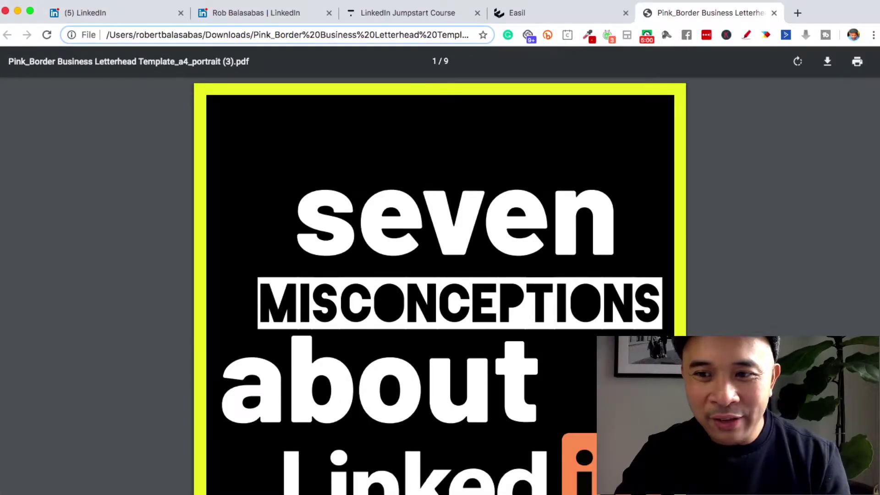
{"action": "scroll", "coordinate": [440, 285], "scroll_direction": "down", "scroll_amount": 15}
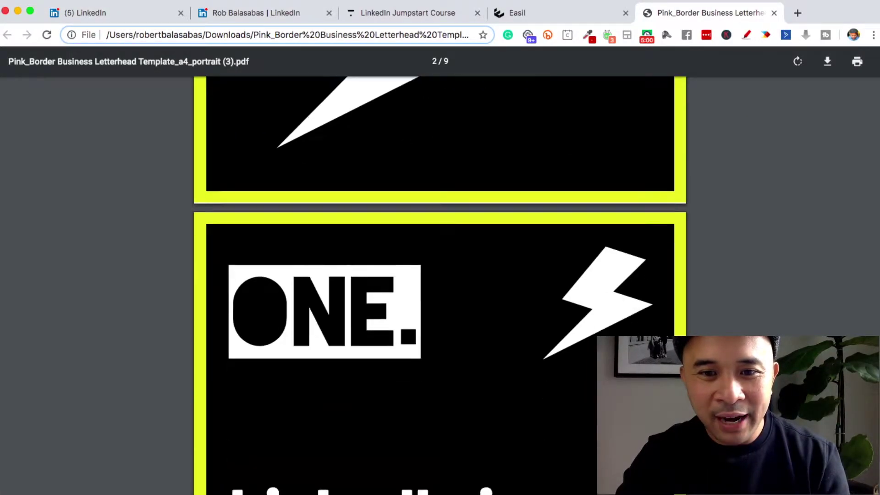
{"action": "scroll", "coordinate": [440, 270], "scroll_direction": "down", "scroll_amount": 20}
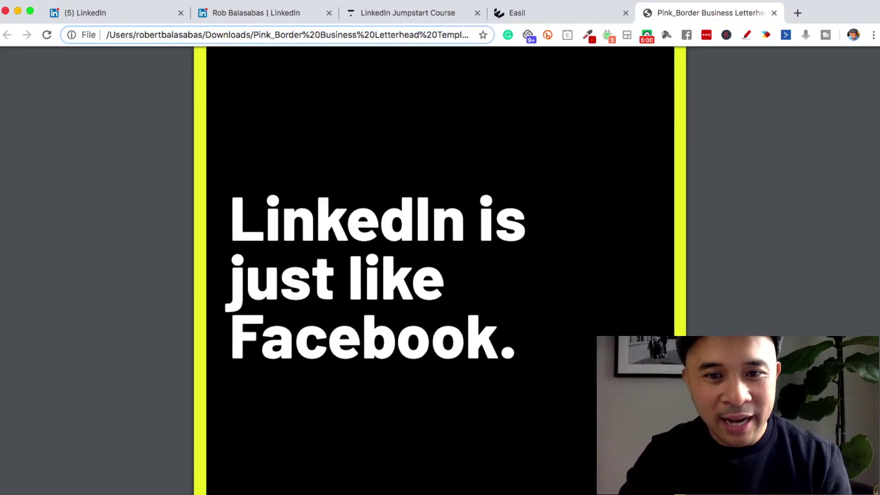
{"action": "scroll", "coordinate": [440, 270], "scroll_direction": "down", "scroll_amount": 20}
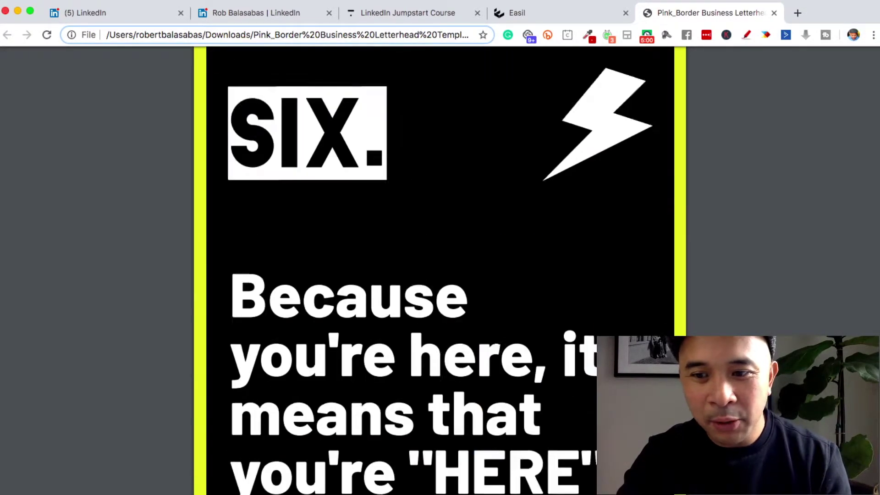
{"action": "key", "text": "super+minus"}
{"action": "key", "text": "super+minus"}
{"action": "key", "text": "super+minus"}
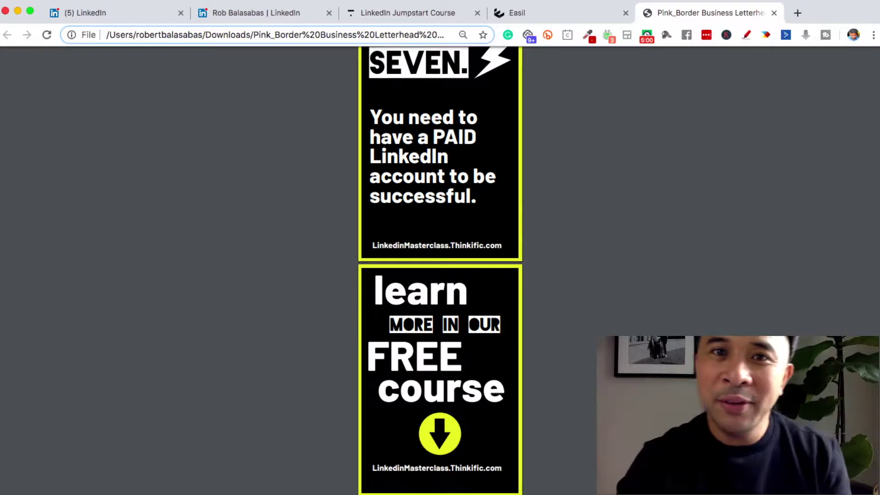
{"action": "key", "text": "super+1"}
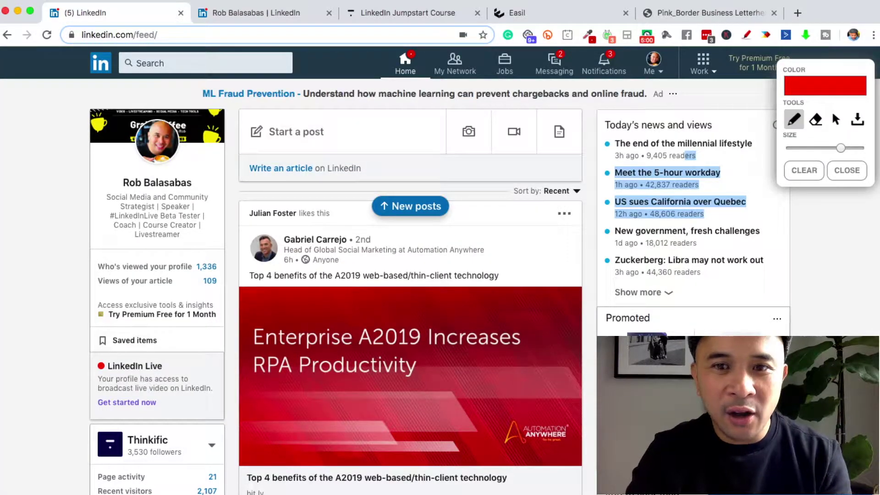
Step: Start a LinkedIn document post, circling the document and upload-from-computer options as annotations
{"action": "mouse_move", "coordinate": [527, 96]}
{"action": "left_mouse_down"}
{"action": "mouse_move", "coordinate": [507, 154]}
{"action": "mouse_move", "coordinate": [564, 195]}
{"action": "mouse_move", "coordinate": [605, 155]}
{"action": "mouse_move", "coordinate": [589, 126]}
{"action": "left_mouse_up"}
{"action": "left_click", "coordinate": [560, 132]}
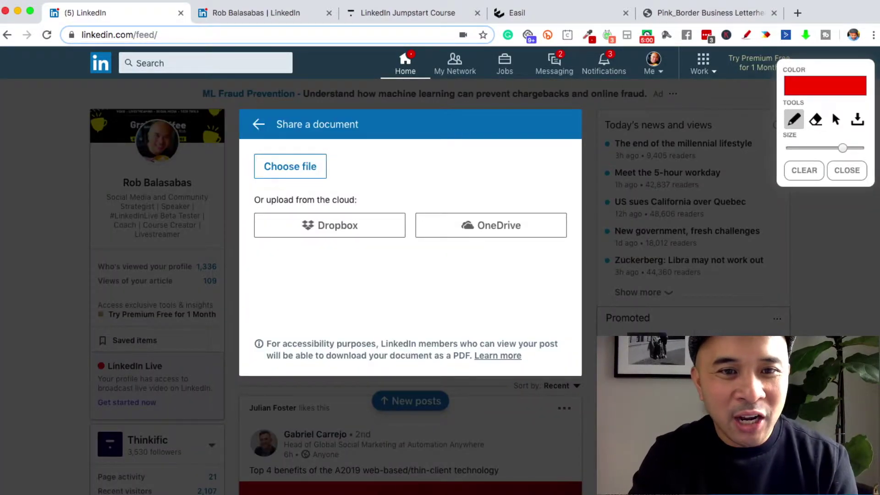
{"action": "mouse_move", "coordinate": [359, 153]}
{"action": "left_mouse_down"}
{"action": "mouse_move", "coordinate": [321, 122]}
{"action": "mouse_move", "coordinate": [247, 114]}
{"action": "left_mouse_up"}
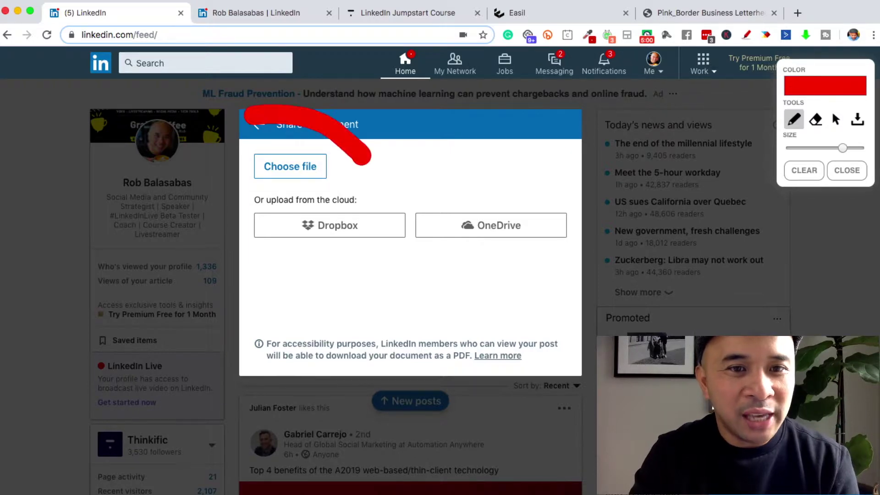
{"action": "mouse_move", "coordinate": [228, 186]}
{"action": "left_mouse_down"}
{"action": "mouse_move", "coordinate": [265, 200]}
{"action": "mouse_move", "coordinate": [349, 196]}
{"action": "mouse_move", "coordinate": [362, 153]}
{"action": "left_mouse_up"}
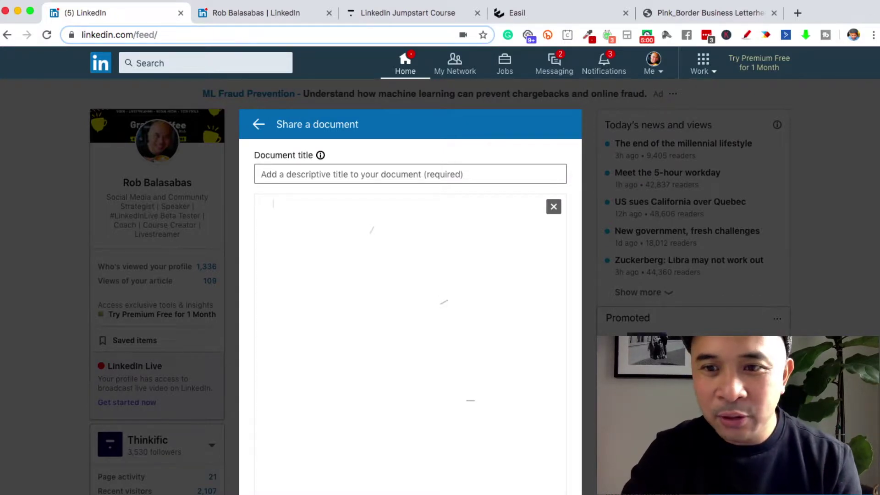
Step: Page through the nine-slide carousel preview to the final free-course slide
{"action": "scroll", "coordinate": [410, 284], "scroll_direction": "down", "scroll_amount": 3}
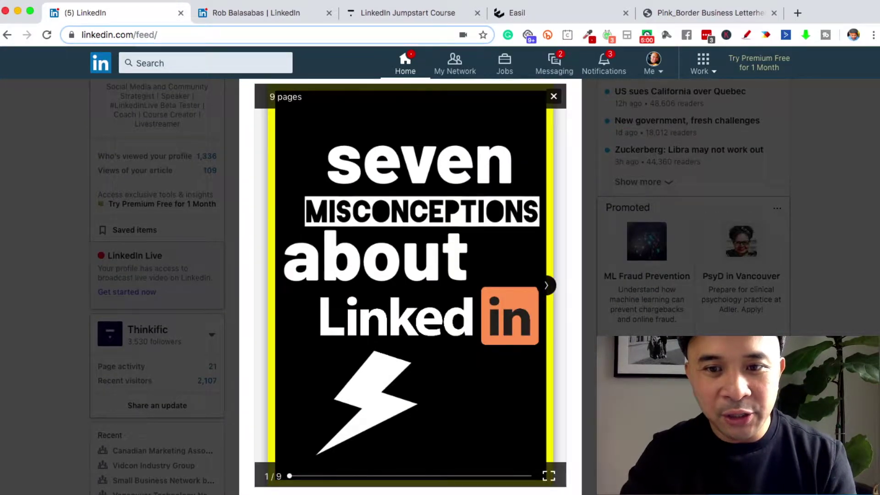
{"action": "left_click", "coordinate": [547, 286]}
{"action": "left_click", "coordinate": [546, 286]}
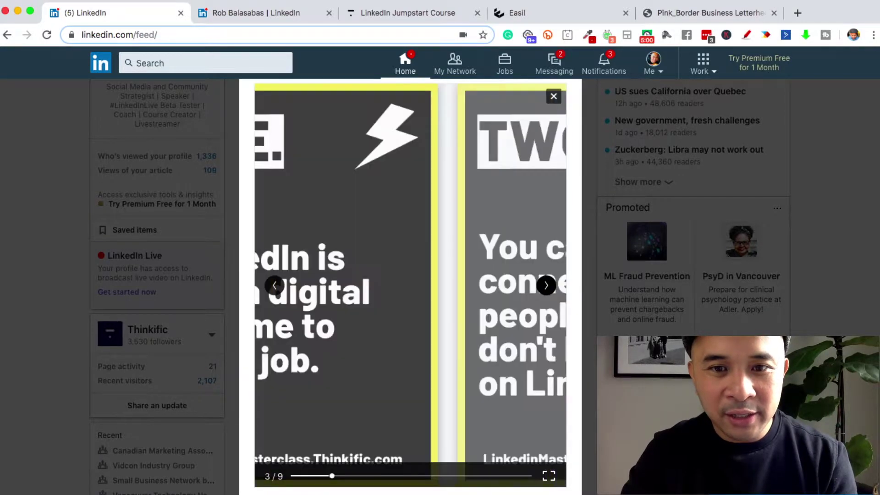
{"action": "left_click", "coordinate": [546, 285]}
{"action": "left_click", "coordinate": [546, 286]}
{"action": "left_click", "coordinate": [546, 285]}
{"action": "left_click", "coordinate": [546, 285]}
{"action": "left_click", "coordinate": [547, 285]}
{"action": "left_click", "coordinate": [547, 285]}
Step: Start typing the document title '7 Misconceptions About LinkedIn' in the title field
{"action": "scroll", "coordinate": [410, 285], "scroll_direction": "up", "scroll_amount": 3}
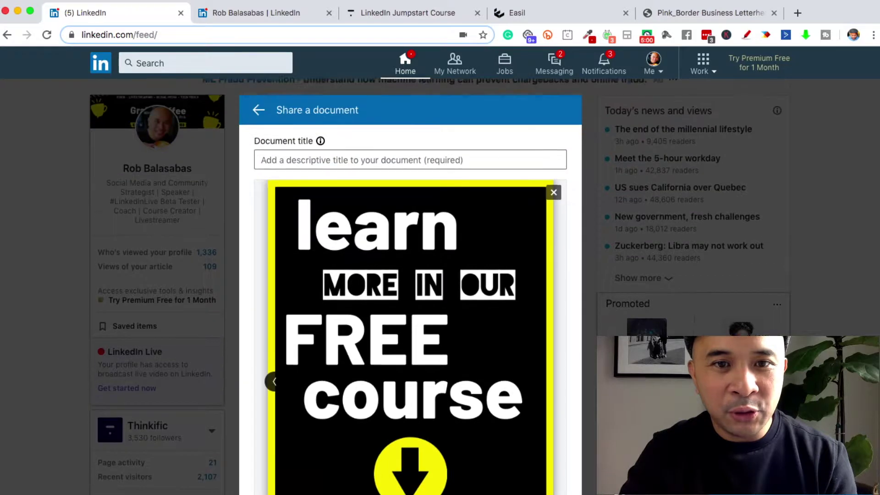
{"action": "left_click", "coordinate": [410, 174]}
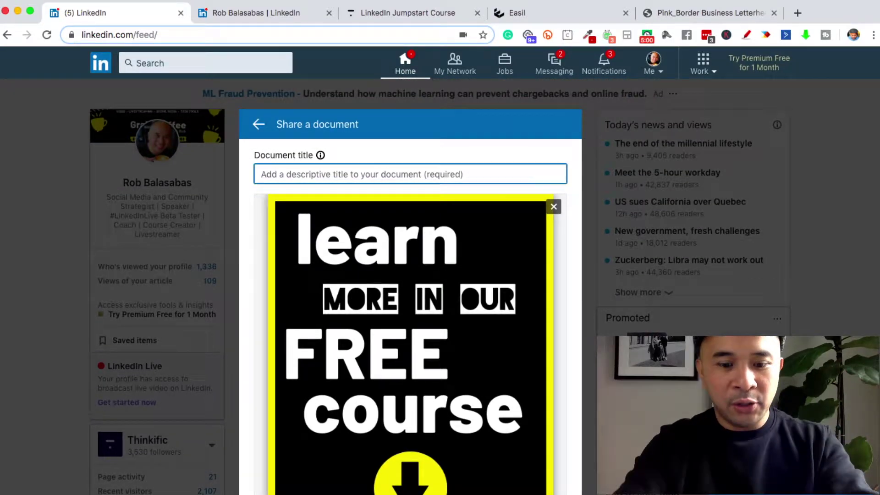
{"action": "type", "text": "7 Misconceptions A"}
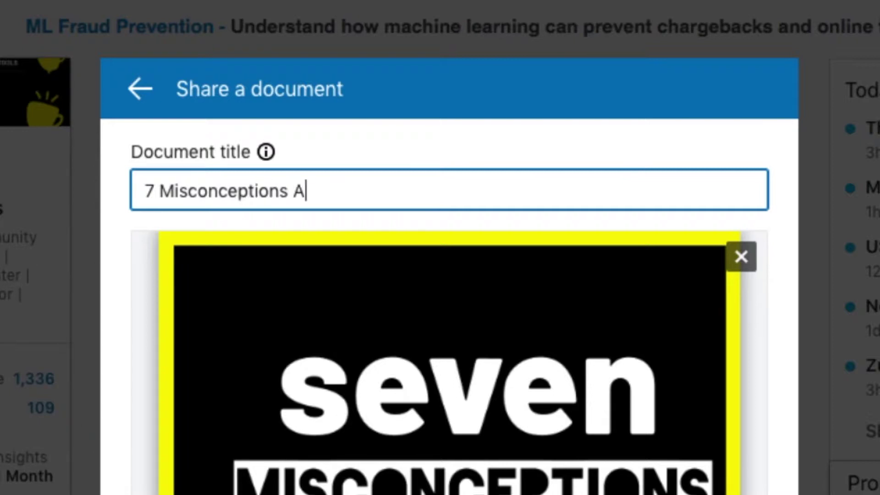
{"action": "type", "text": "bout LinkedIn"}
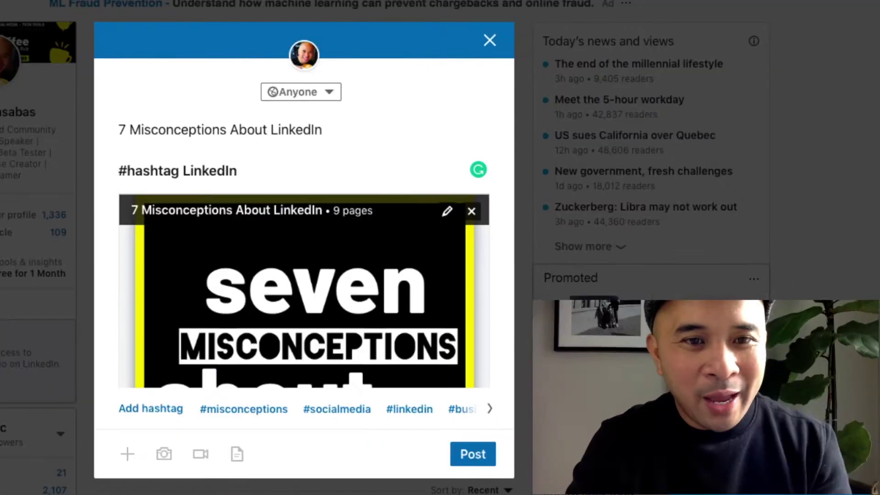
Step: Select the post's title line and place the cursor at the end of the '#hashtag LinkedIn' line
{"action": "left_click_drag", "start_coordinate": [118, 130], "coordinate": [323, 130]}
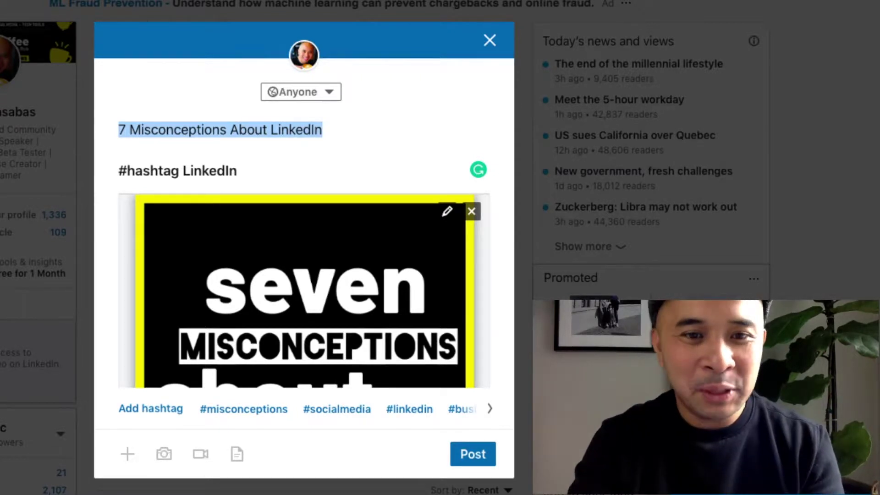
{"action": "left_click", "coordinate": [238, 171]}
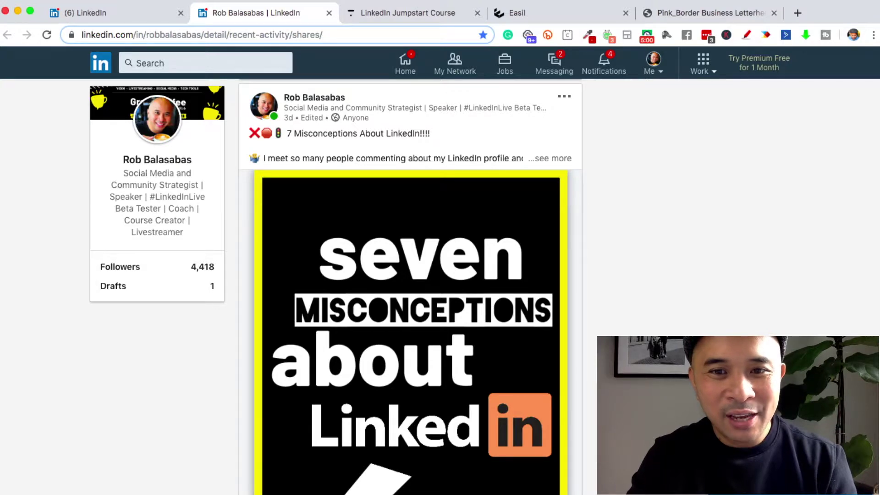
Step: Advance the published carousel post to its 'FIVE.' slide and scroll through its pages
{"action": "scroll", "coordinate": [410, 286], "scroll_direction": "down", "scroll_amount": 3}
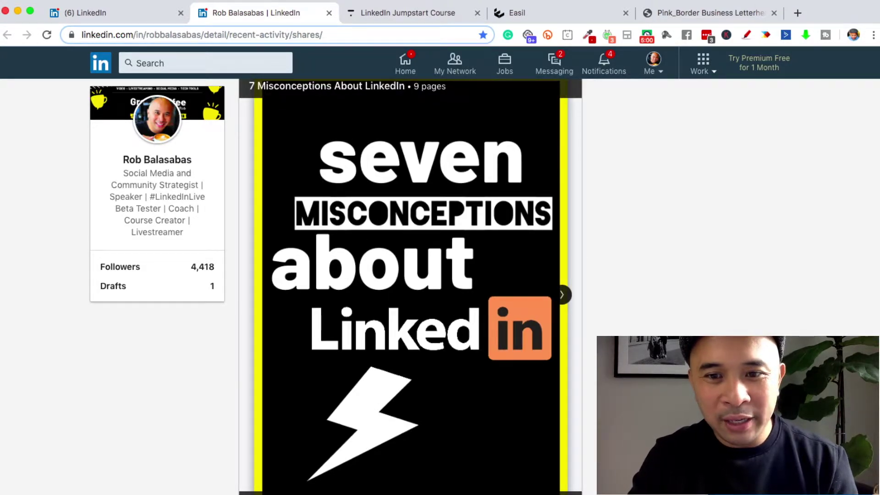
{"action": "left_click", "coordinate": [561, 295]}
{"action": "left_click", "coordinate": [562, 295]}
{"action": "left_click", "coordinate": [562, 295]}
{"action": "left_click", "coordinate": [562, 295]}
{"action": "left_click", "coordinate": [561, 295]}
{"action": "scroll", "coordinate": [562, 295], "scroll_direction": "down", "scroll_amount": 2}
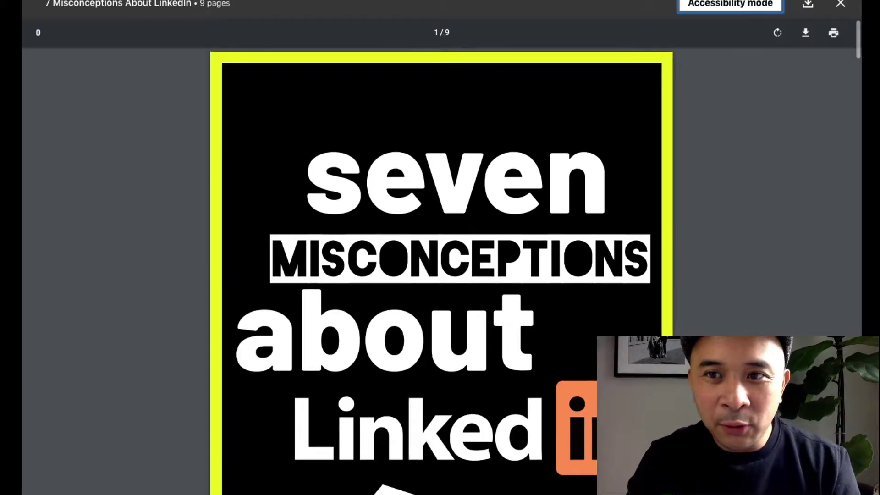
{"action": "scroll", "coordinate": [442, 271], "scroll_direction": "down", "scroll_amount": 6}
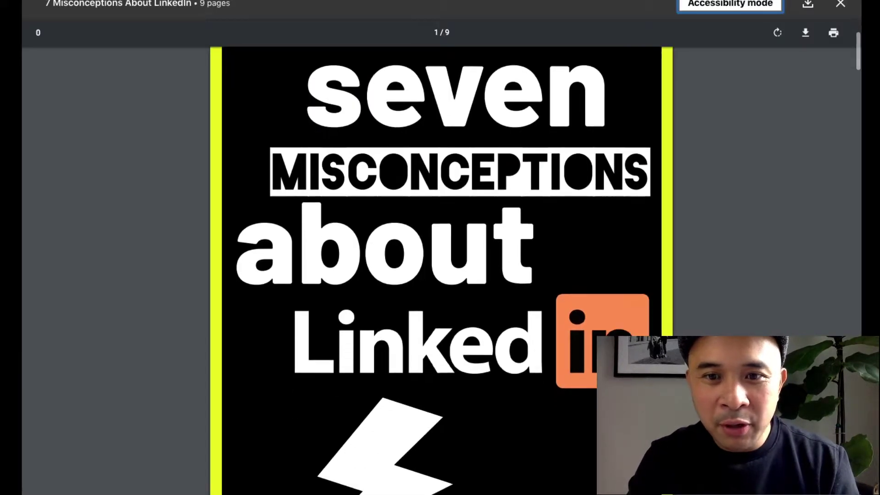
{"action": "scroll", "coordinate": [442, 270], "scroll_direction": "down", "scroll_amount": 5}
{"action": "scroll", "coordinate": [440, 257], "scroll_direction": "up", "scroll_amount": 10}
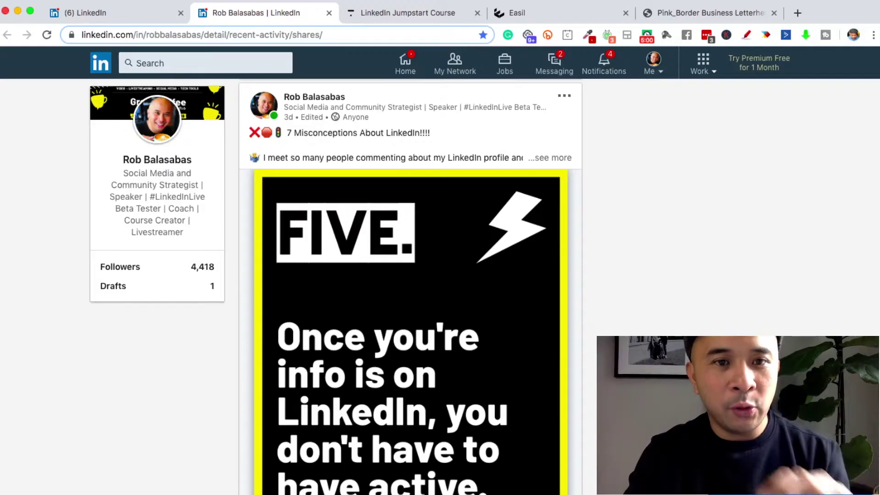
Step: Expand and scroll the published post's full caption, then switch to the LinkedIn Jump-Start course tab
{"action": "left_click_drag", "start_coordinate": [431, 133], "coordinate": [249, 133]}
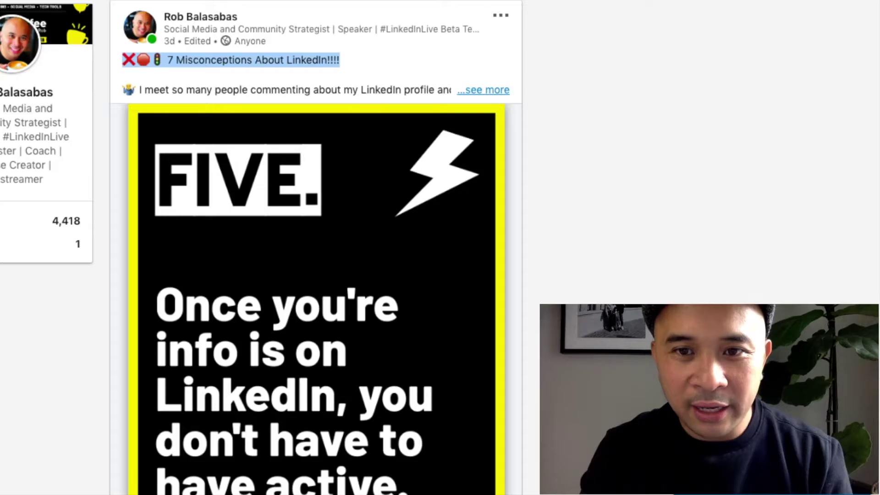
{"action": "left_click", "coordinate": [778, 186]}
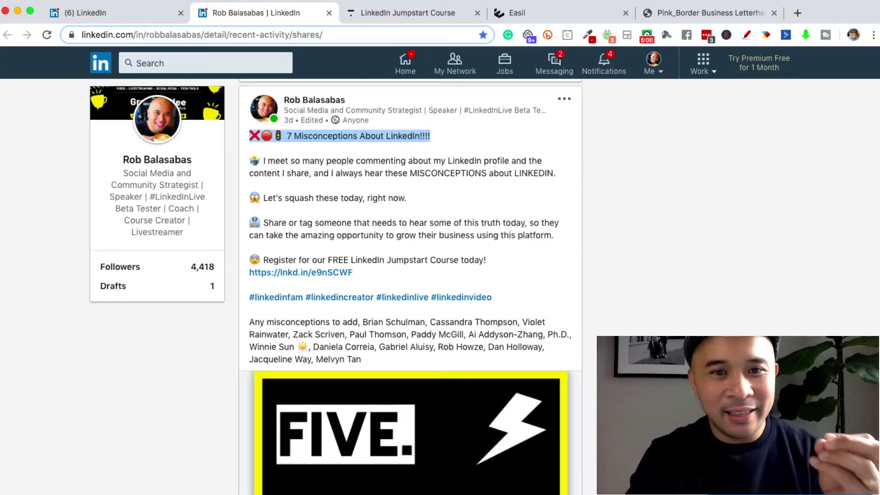
{"action": "scroll", "coordinate": [410, 272], "scroll_direction": "down", "scroll_amount": 1}
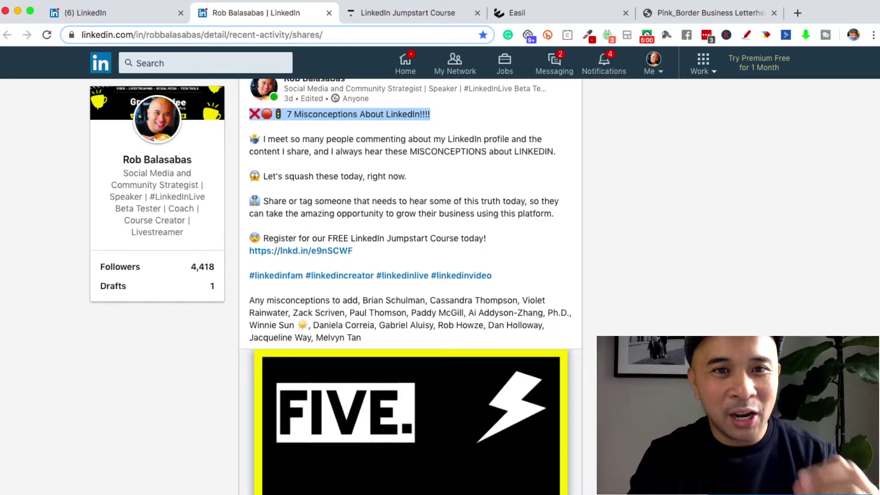
{"action": "scroll", "coordinate": [410, 261], "scroll_direction": "down", "scroll_amount": 3}
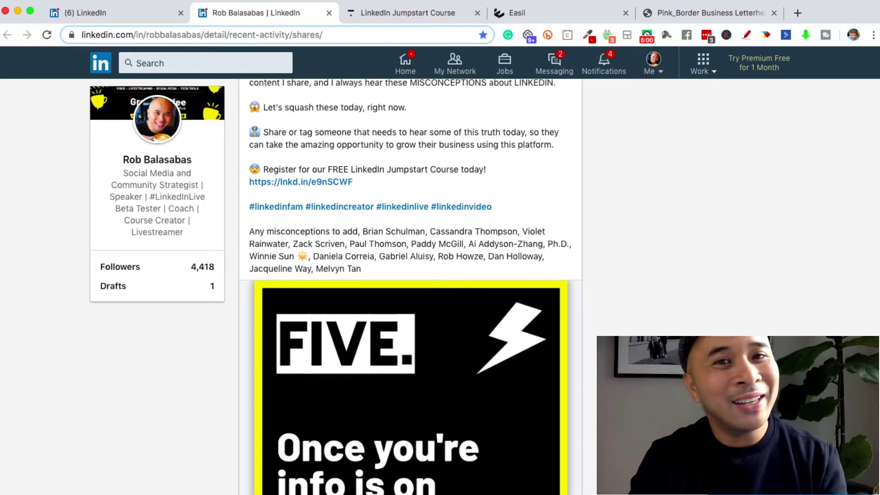
{"action": "key", "text": "ctrl+Tab"}
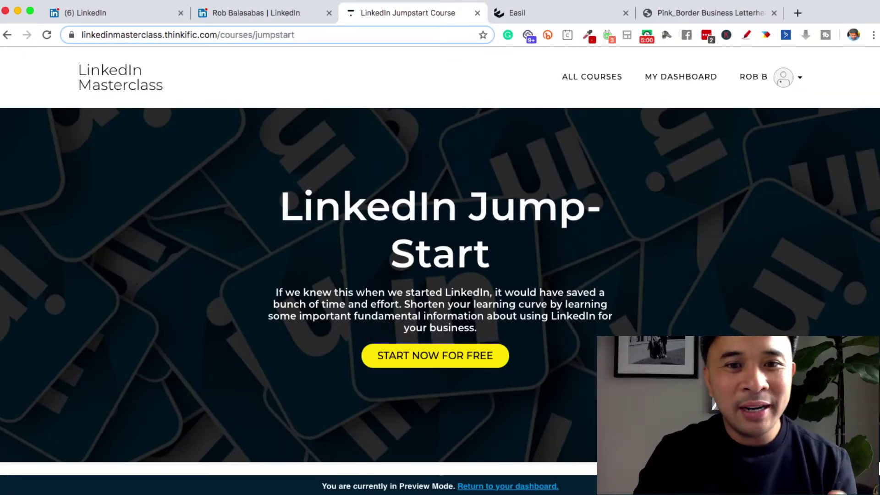
{"action": "scroll", "coordinate": [441, 389], "scroll_direction": "down", "scroll_amount": 8}
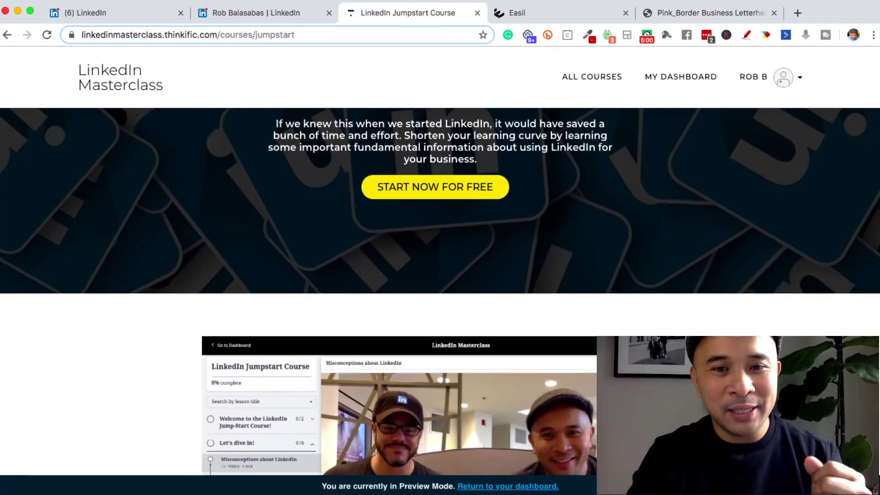
{"action": "scroll", "coordinate": [441, 292], "scroll_direction": "down", "scroll_amount": 10}
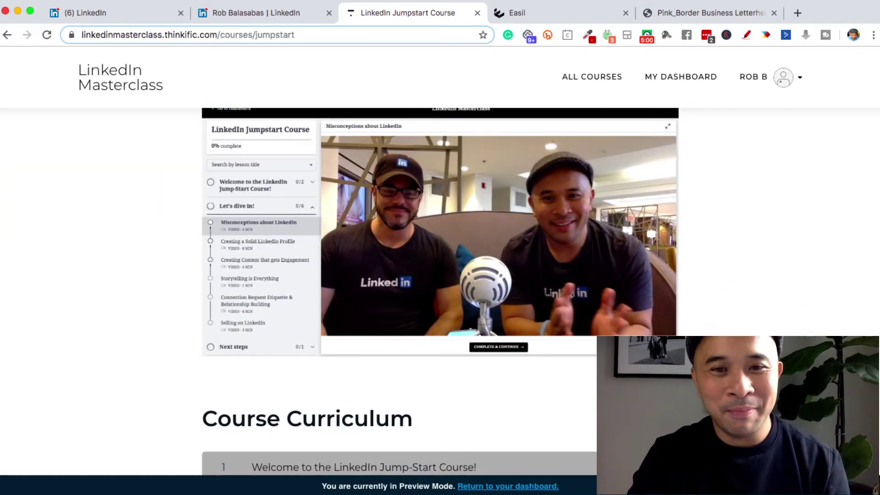
{"action": "scroll", "coordinate": [440, 292], "scroll_direction": "down", "scroll_amount": 4}
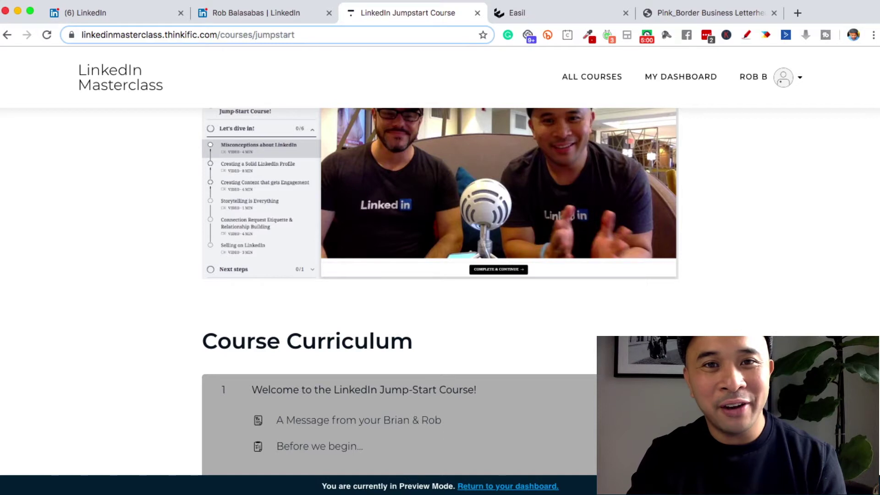
{"action": "scroll", "coordinate": [440, 292], "scroll_direction": "down", "scroll_amount": 20}
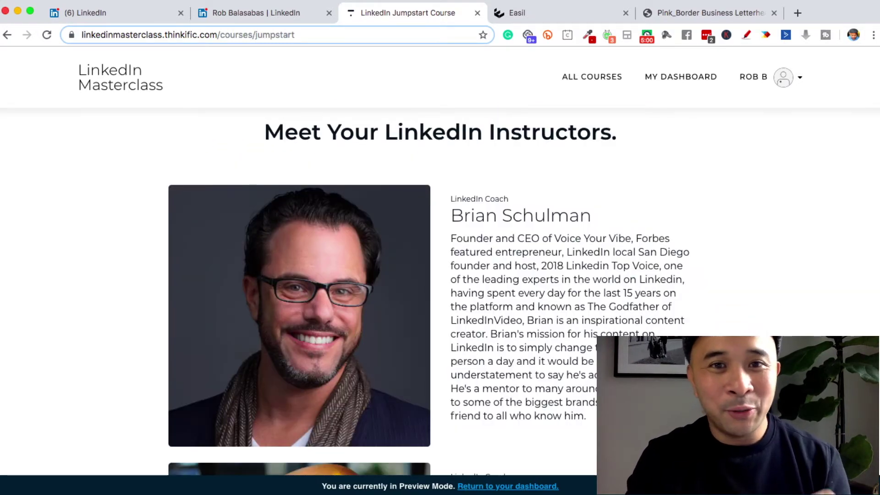